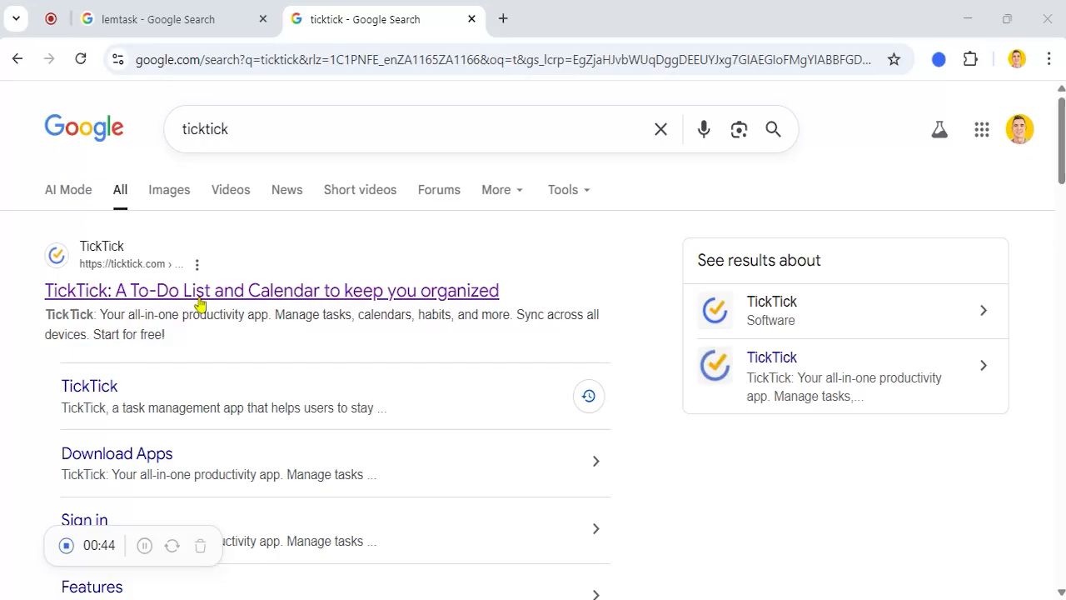
Step: Open the 'TickTick: A To-Do List and Calendar to keep you organized' search result
left_click(204, 297)
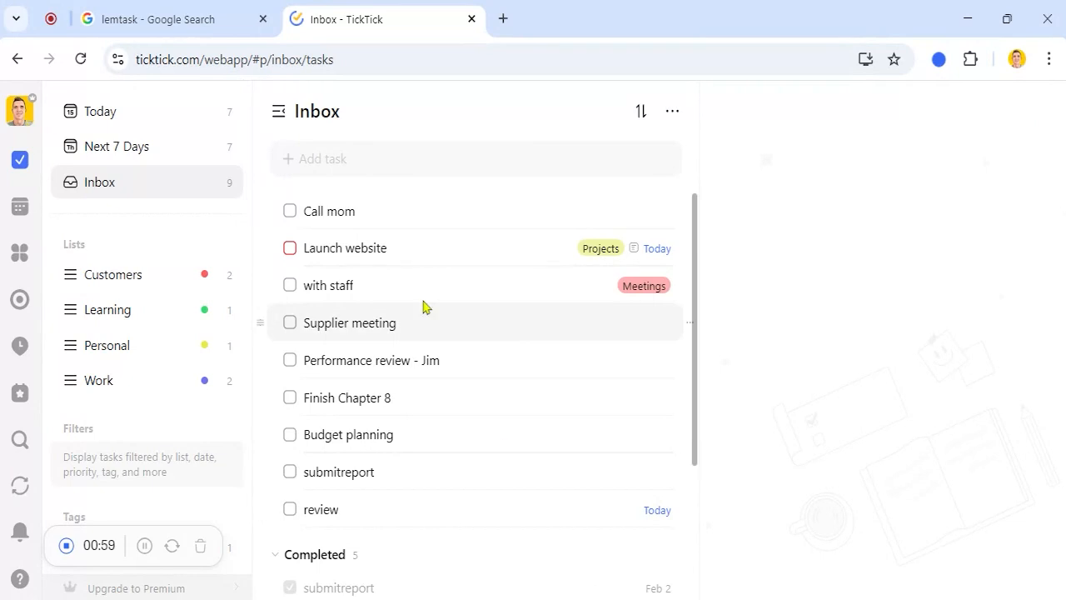
Step: Show the Today board with its four tasks and three habits
left_click(105, 115)
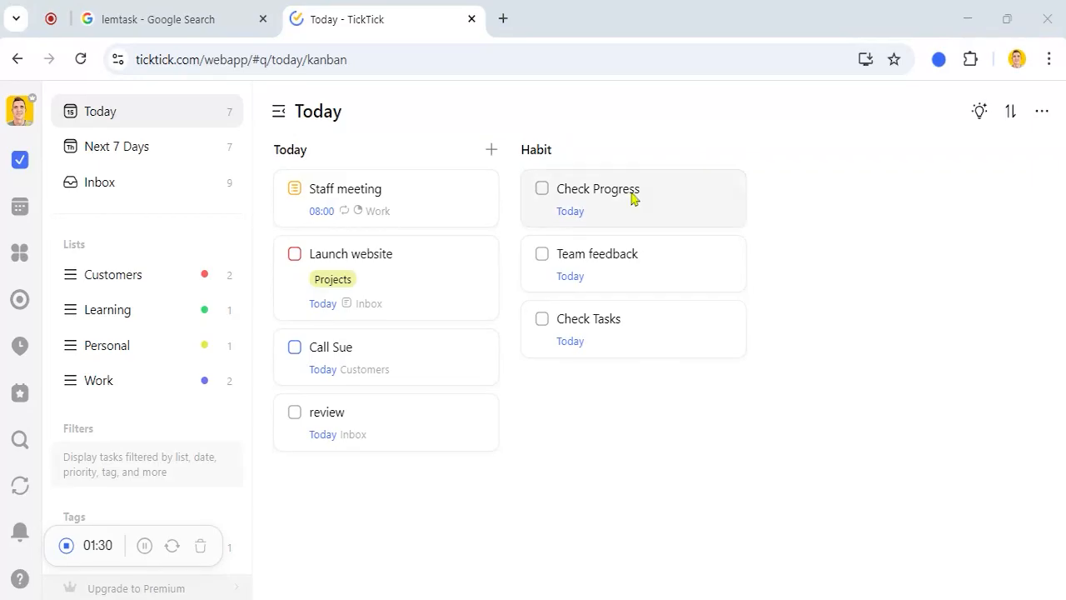
Step: Flip between Inbox and Today twice, then show the Customers list with Call Sue and Email Jim
left_click(126, 185)
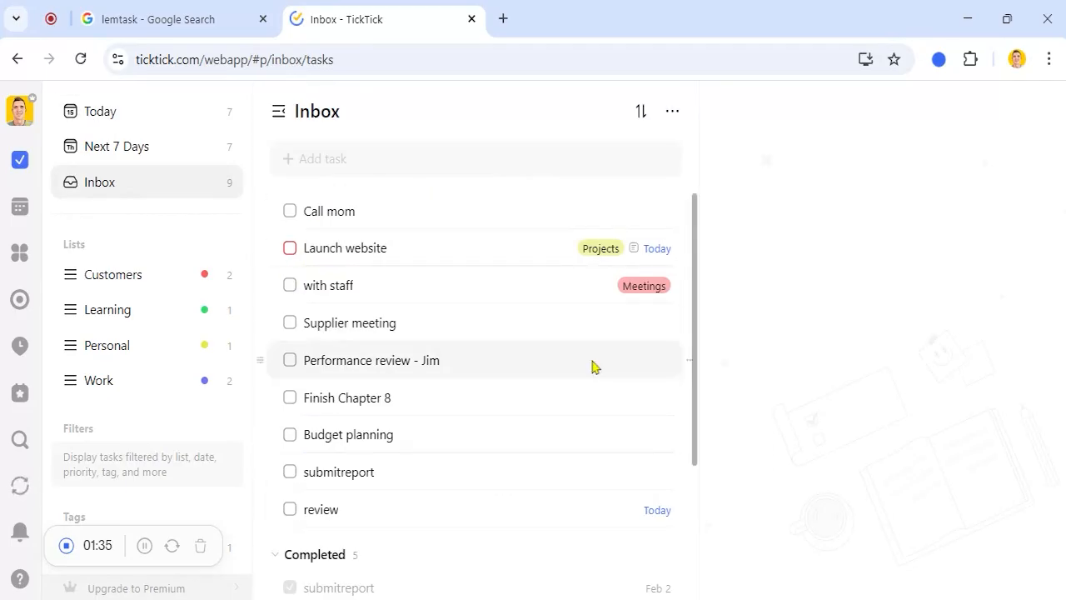
left_click(182, 116)
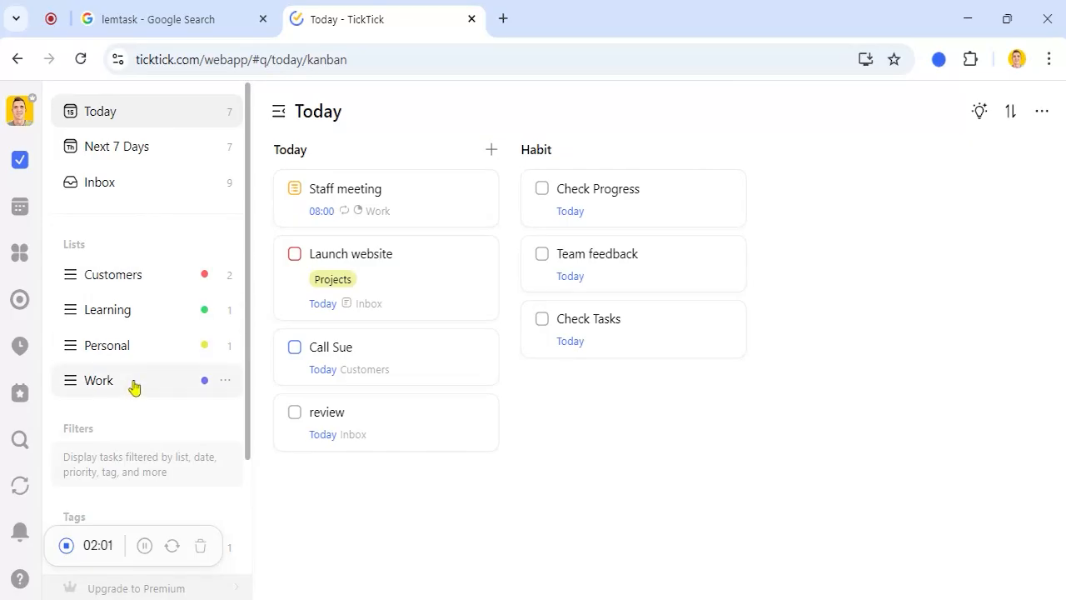
left_click(149, 184)
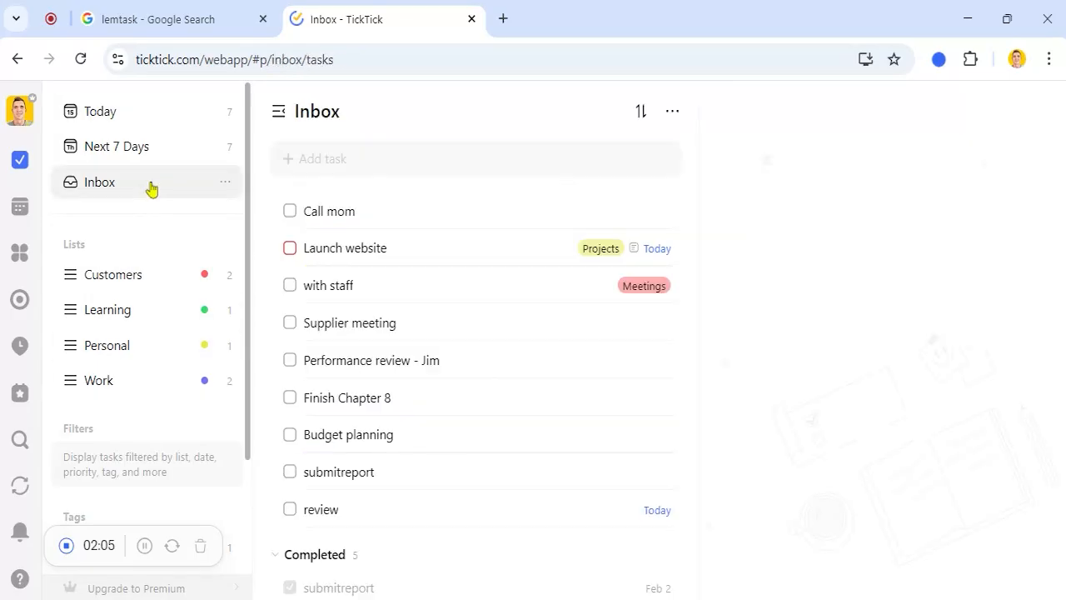
left_click(136, 112)
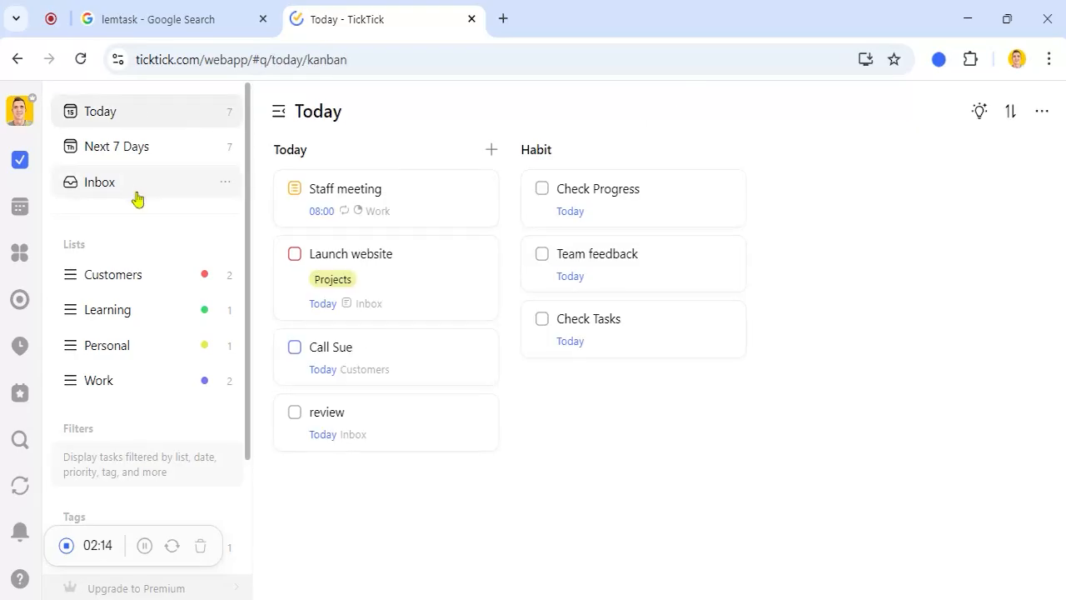
left_click(127, 276)
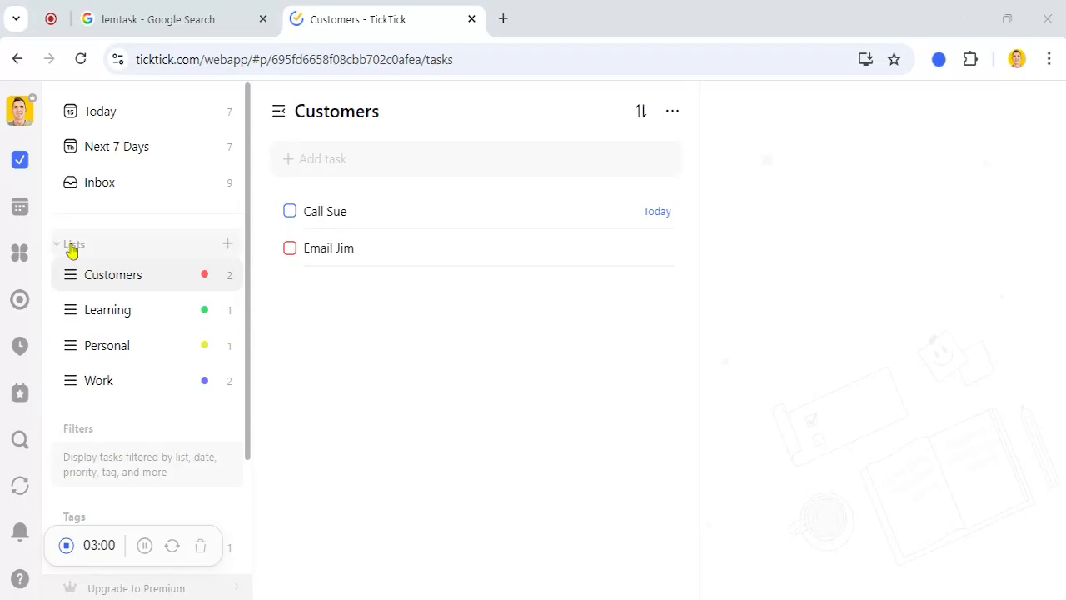
Step: In the Inbox, add a new task named 'Send email'
left_click(127, 190)
left_click(332, 161)
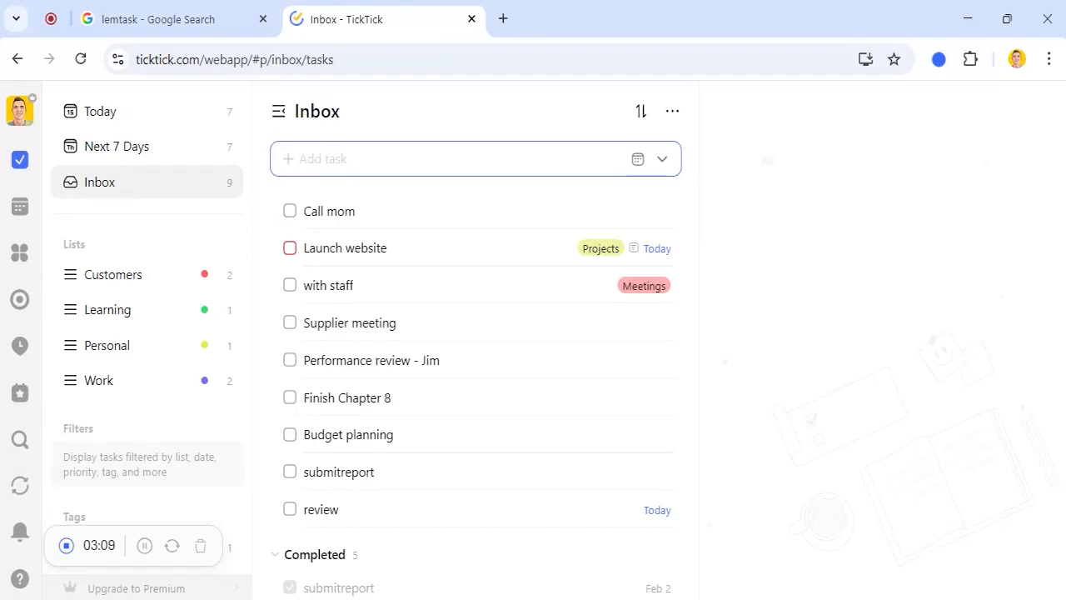
type("Send email")
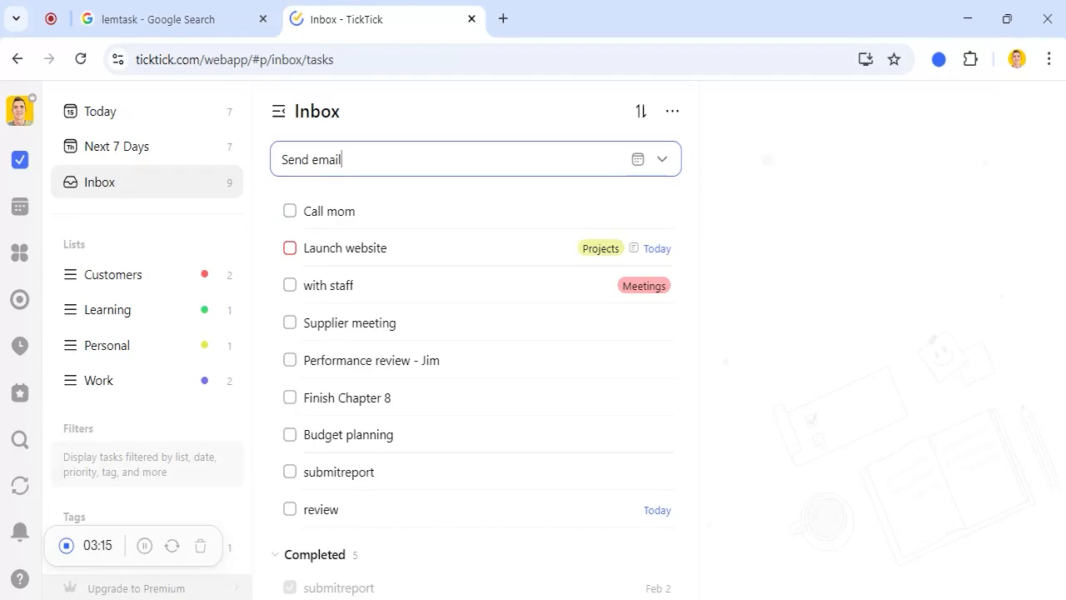
key("Return")
Step: Add two more Inbox tasks, 'call sue' and 'update doc'
type("call sue")
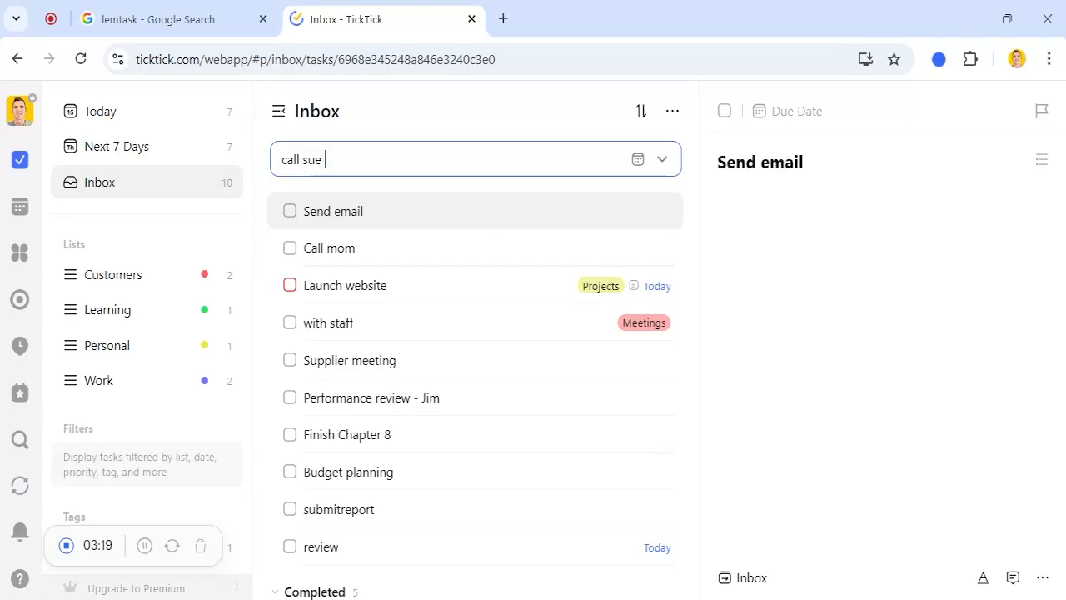
key("Return")
type("upd")
type("at")
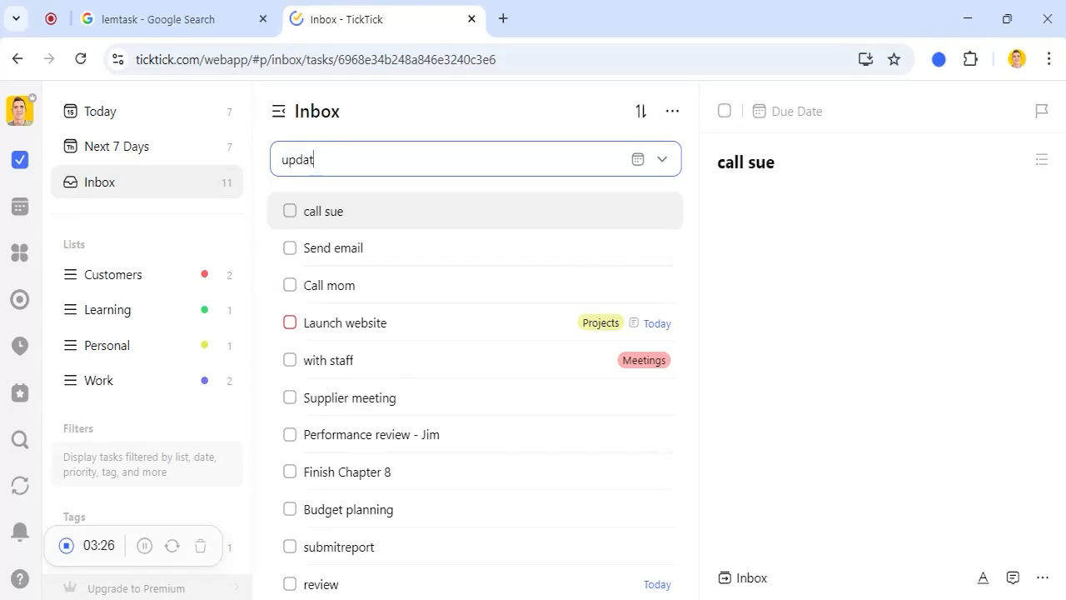
type("e doc")
key("Return")
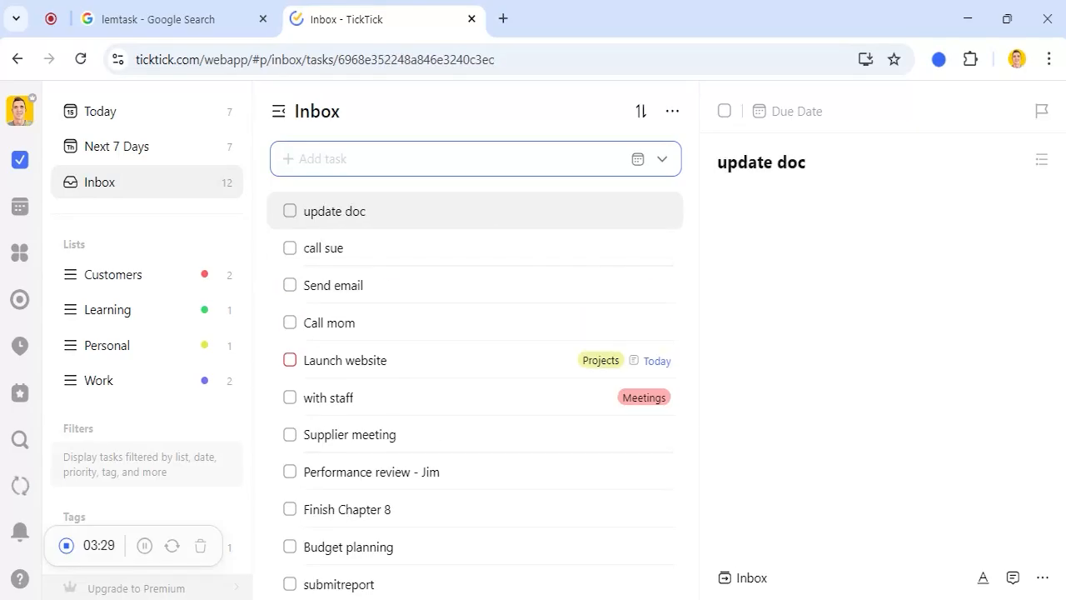
scroll(385, 273, "down", 5)
scroll(386, 273, "up", 5)
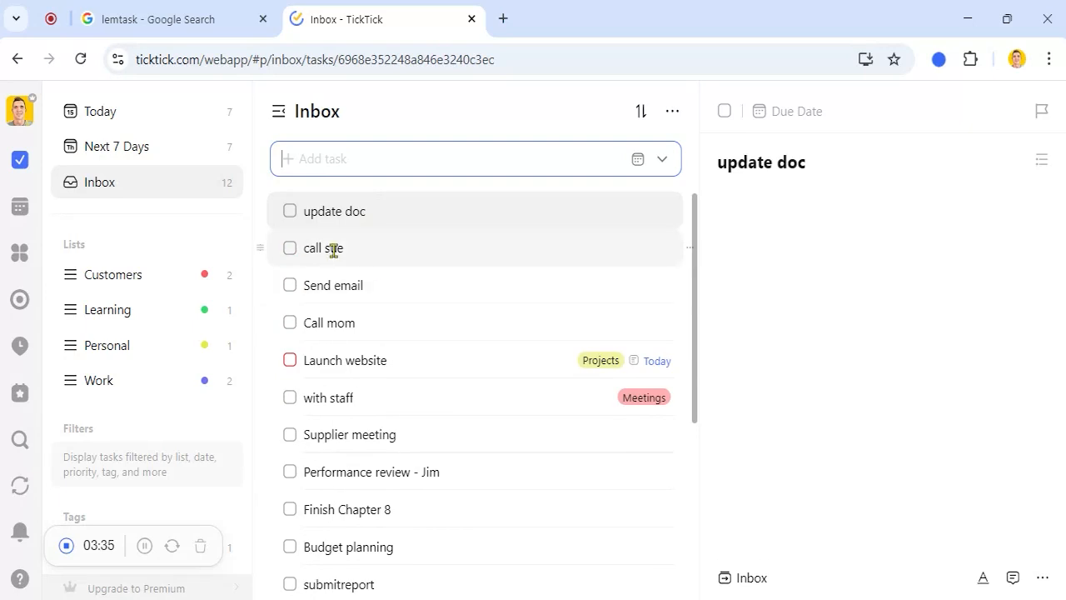
Step: Drag update doc, call sue and Send email onto Today so each is due today
left_click(333, 211)
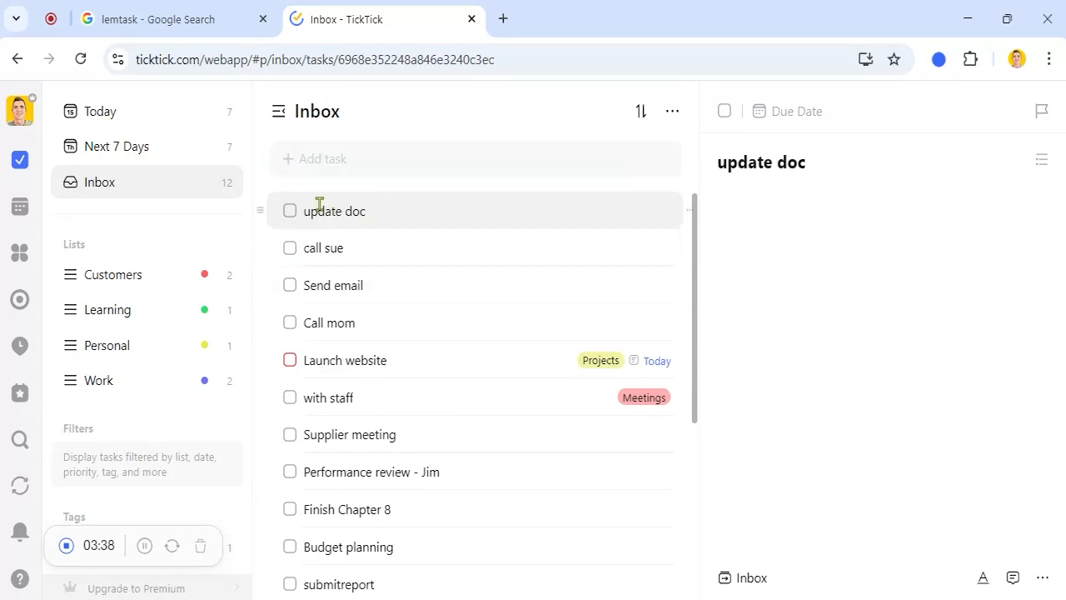
left_click_drag(317, 209, 155, 118)
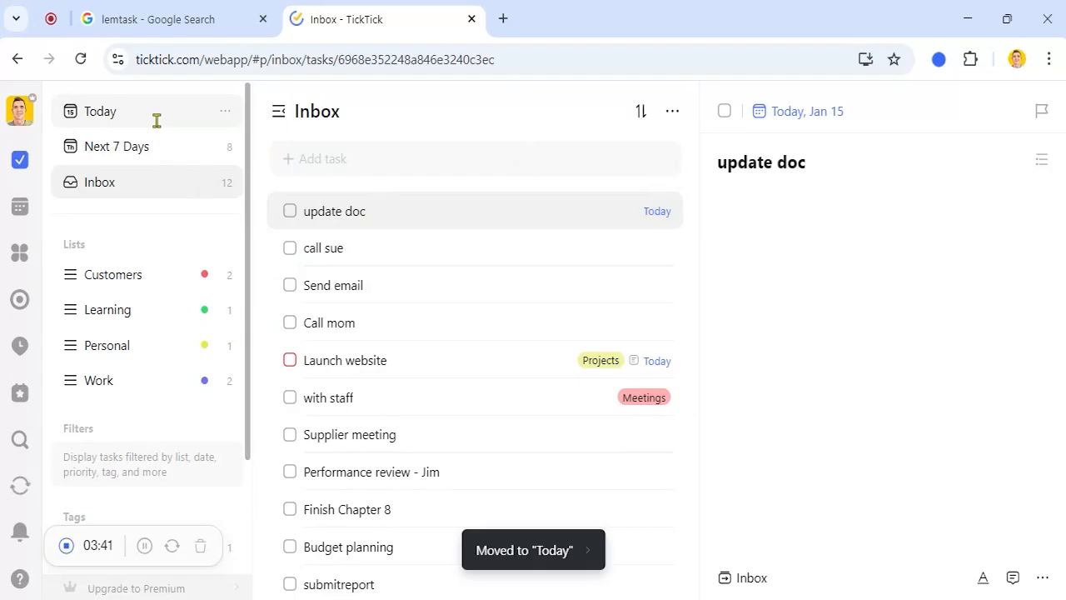
left_click_drag(338, 248, 205, 125)
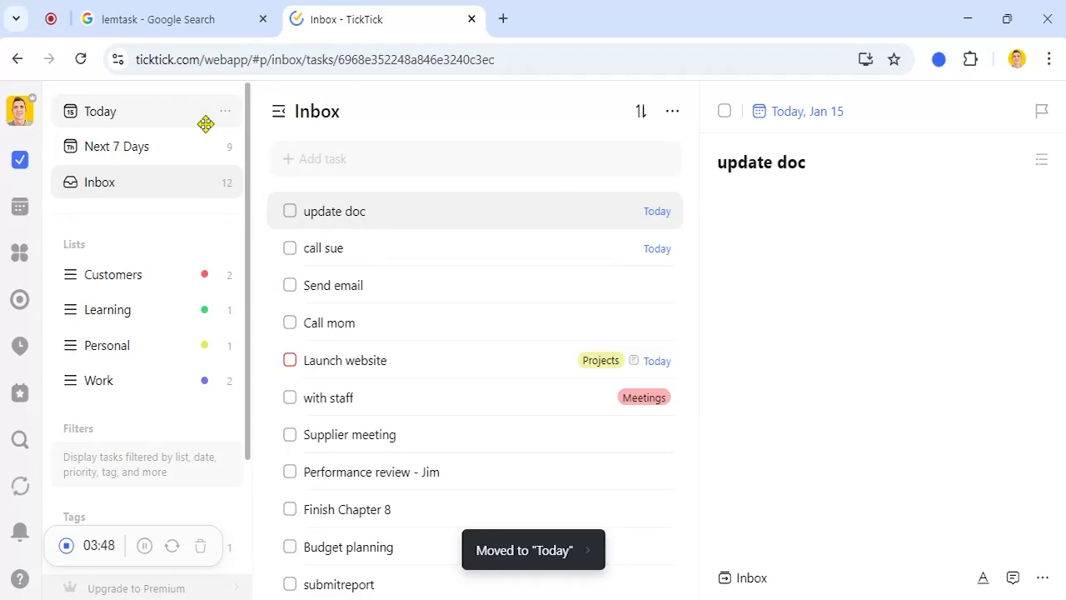
left_click_drag(344, 280, 184, 128)
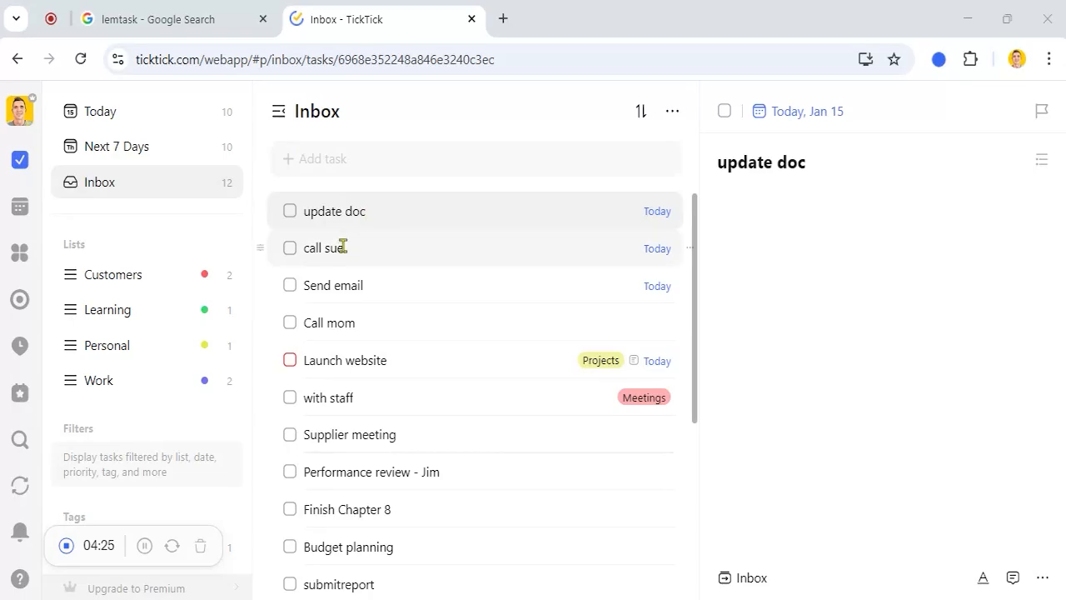
left_click_drag(348, 283, 131, 111)
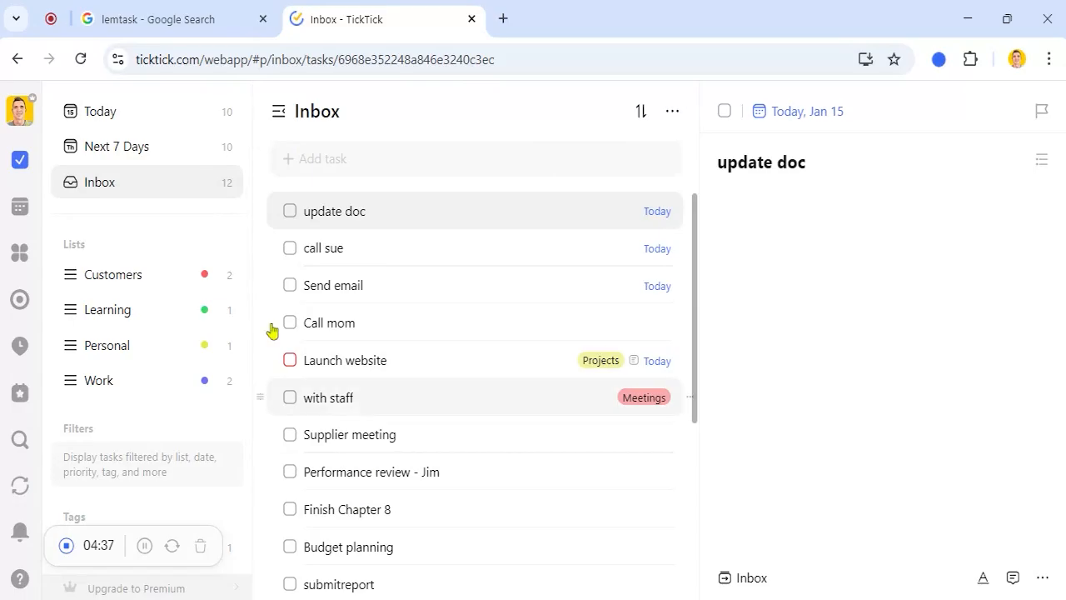
Step: On the Today board, find the Call Sue card and mark it completed
left_click(129, 110)
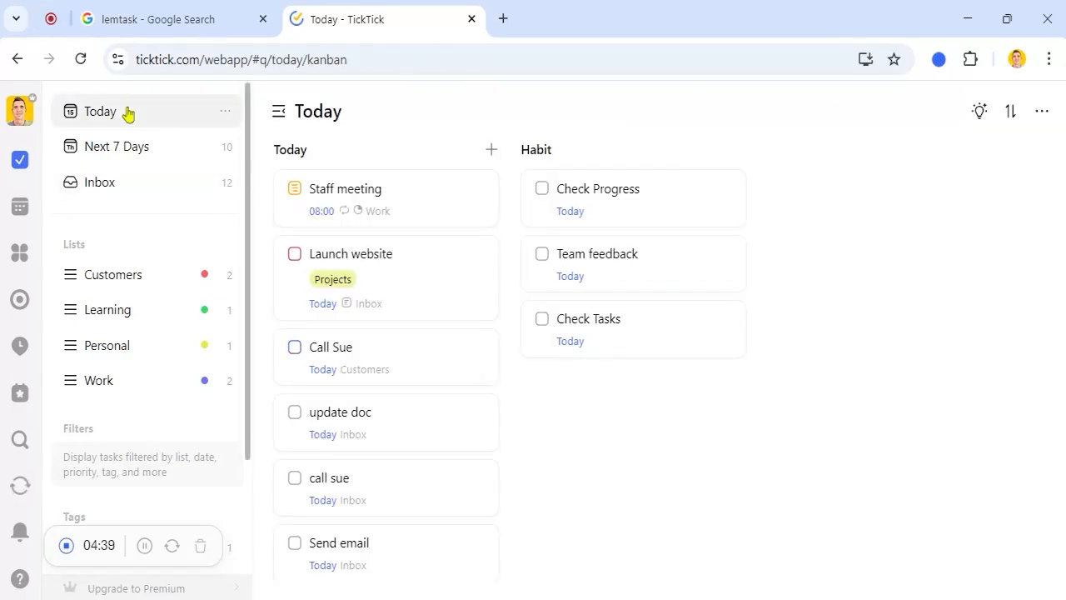
scroll(400, 241, "down", 1)
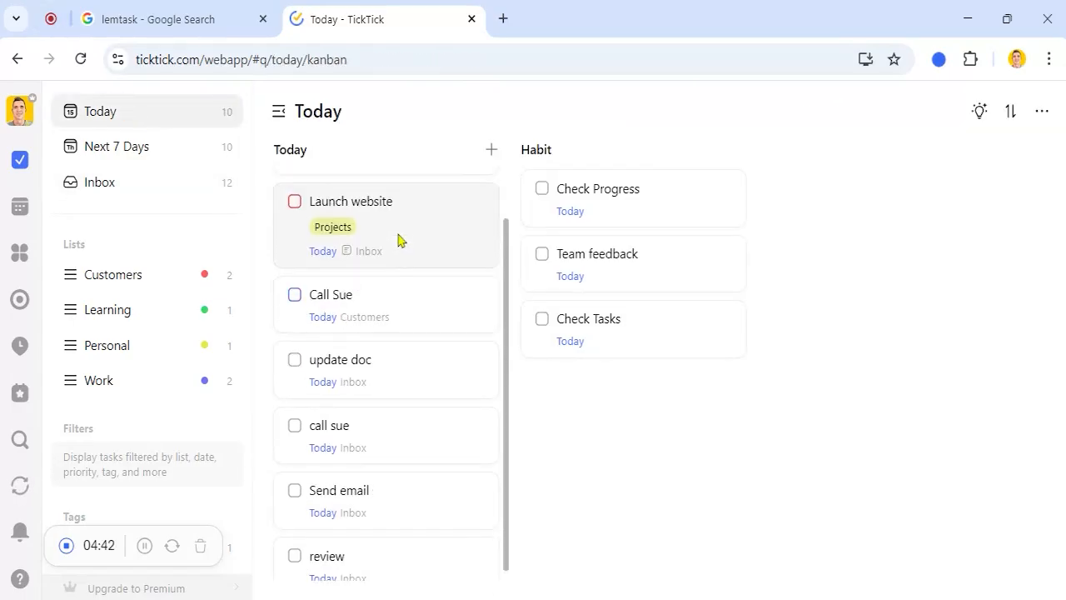
scroll(400, 241, "up", 1)
scroll(400, 241, "down", 1)
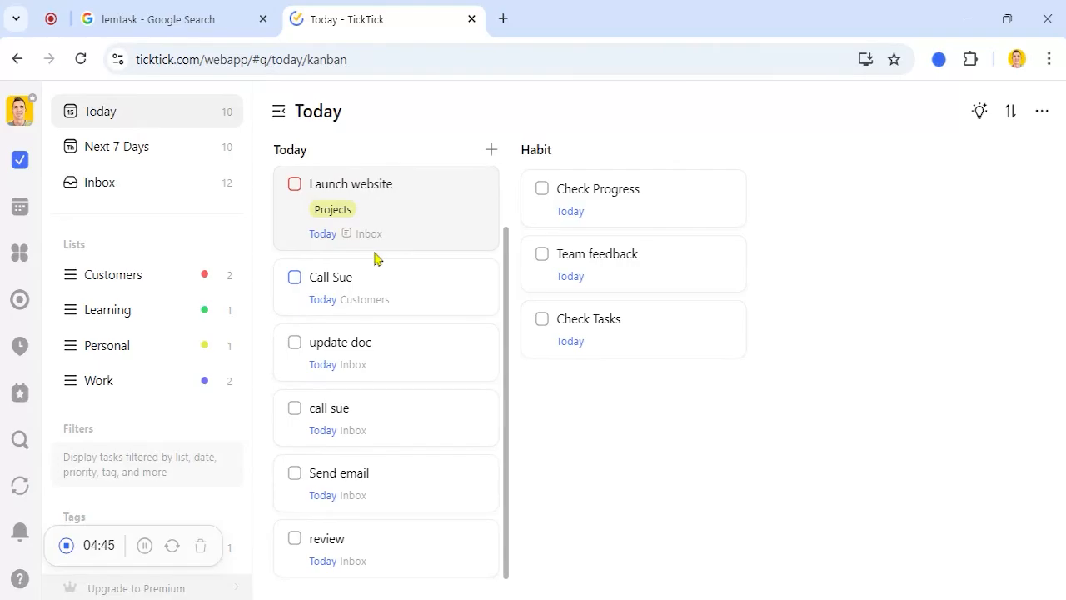
left_click(294, 279)
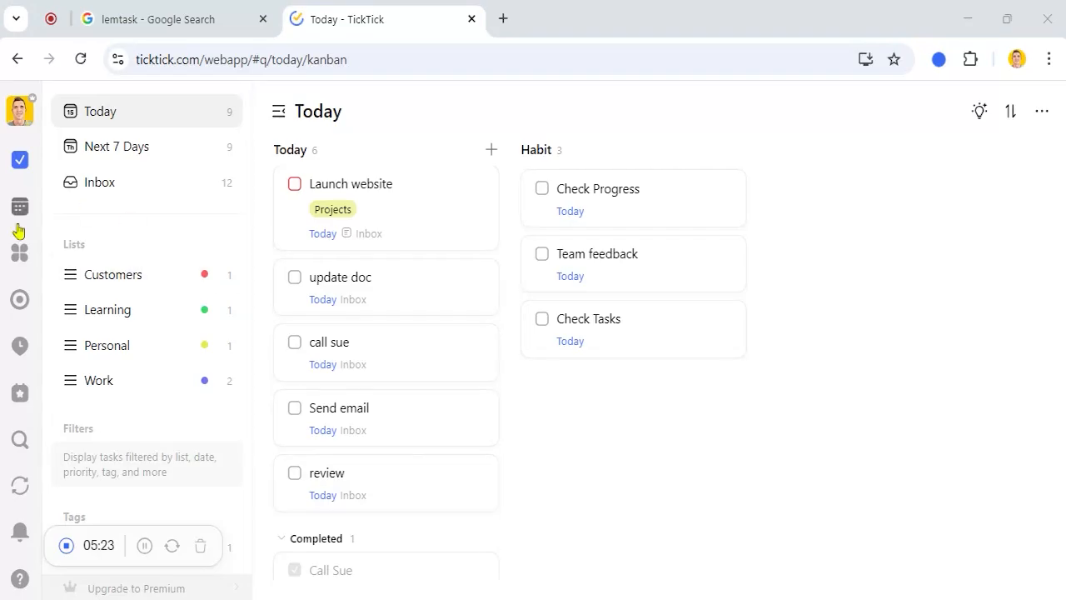
Step: Visit the Eisenhower Matrix and Pomodoro pages, ending on the Habit page with three habits
left_click(20, 253)
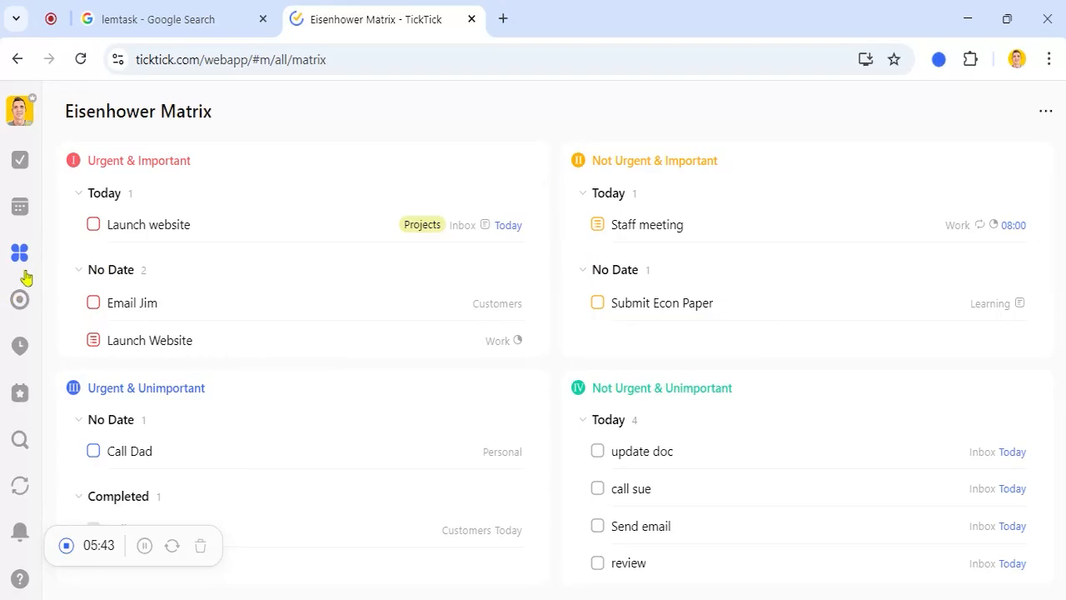
left_click(19, 301)
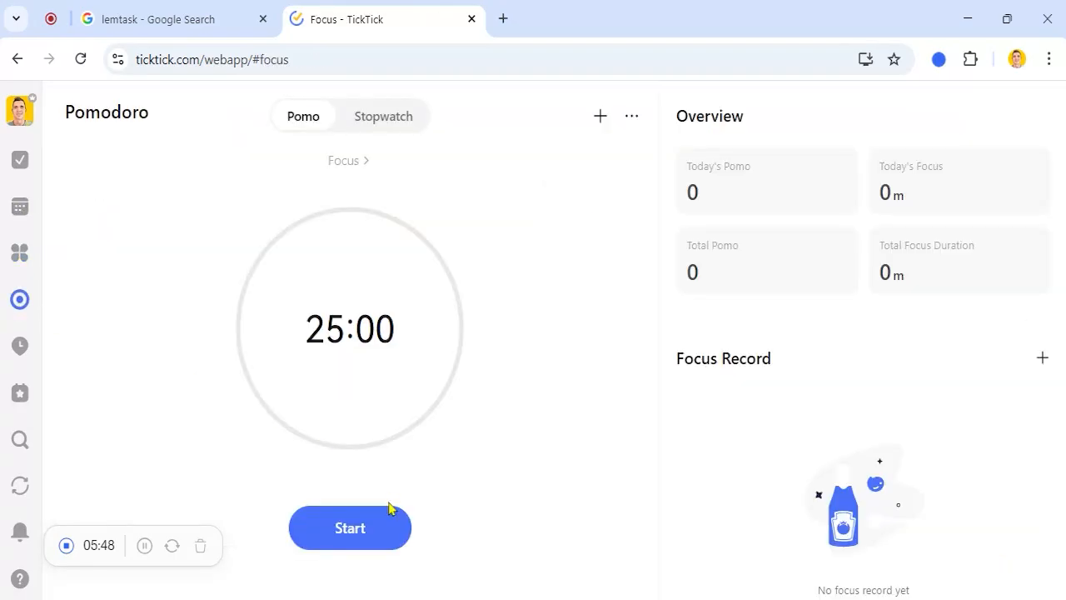
left_click(24, 349)
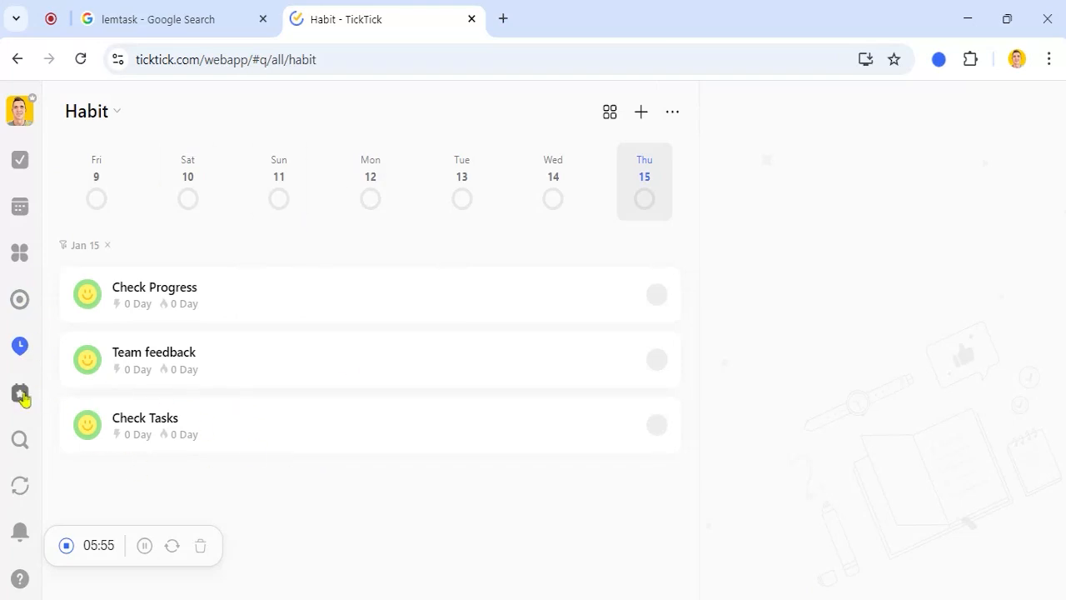
Step: View the four countdowns, then switch to the 'lemtask - Google Search' browser tab
left_click(20, 393)
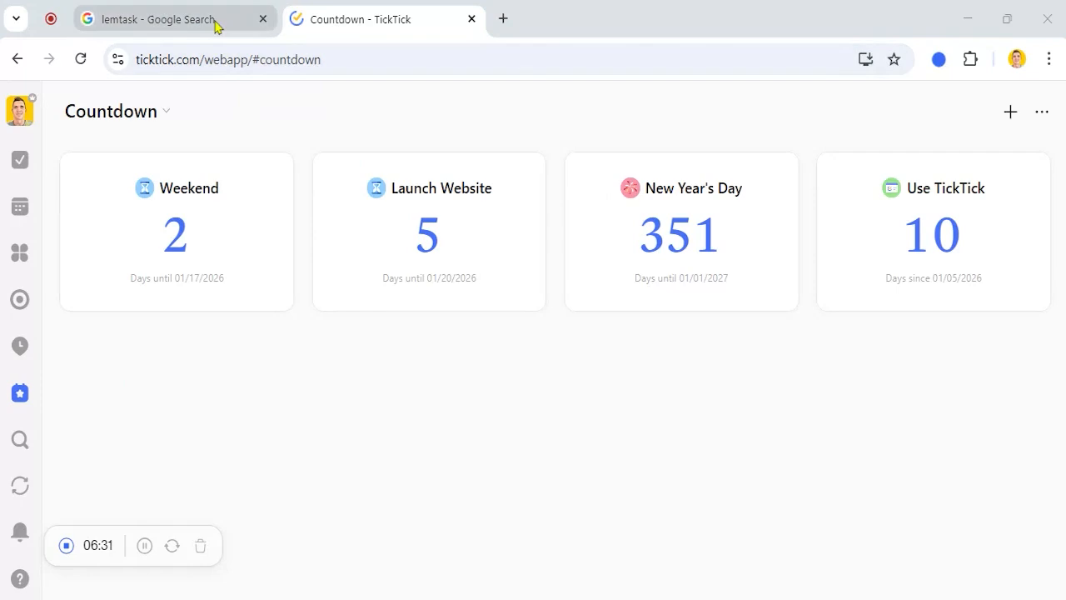
left_click(215, 23)
Step: Open LemTask from the results, scroll to the Today list and complete Call Mom
left_click(181, 347)
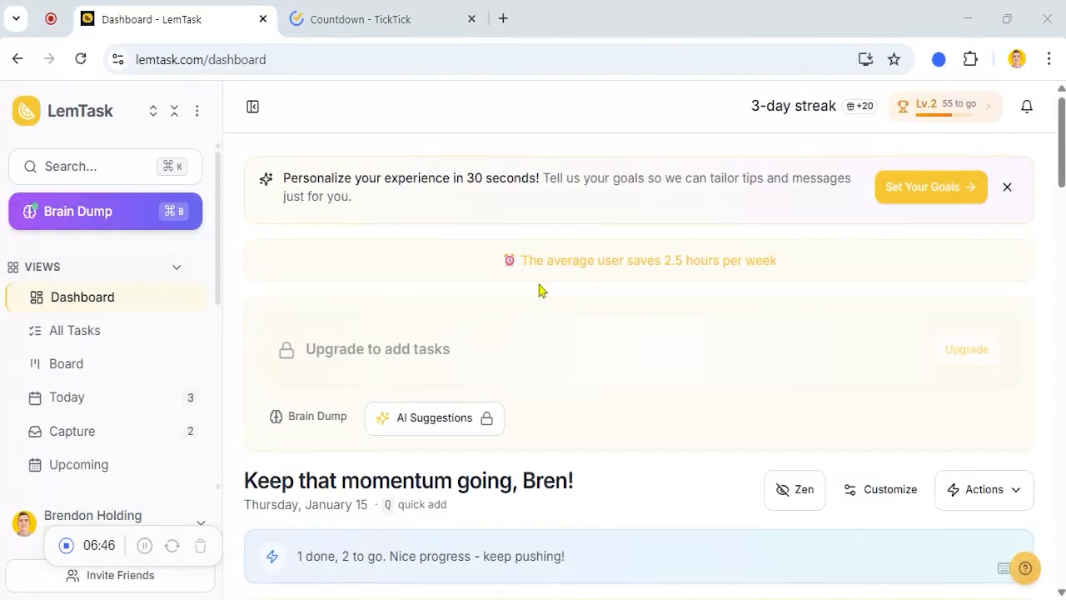
scroll(539, 289, "down", 5)
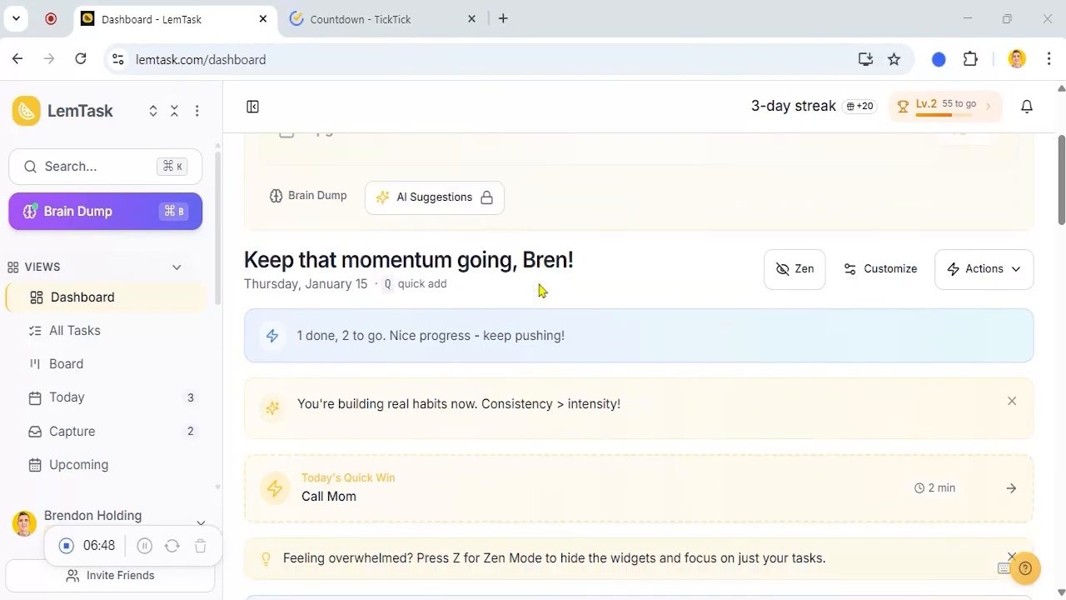
scroll(539, 289, "down", 5)
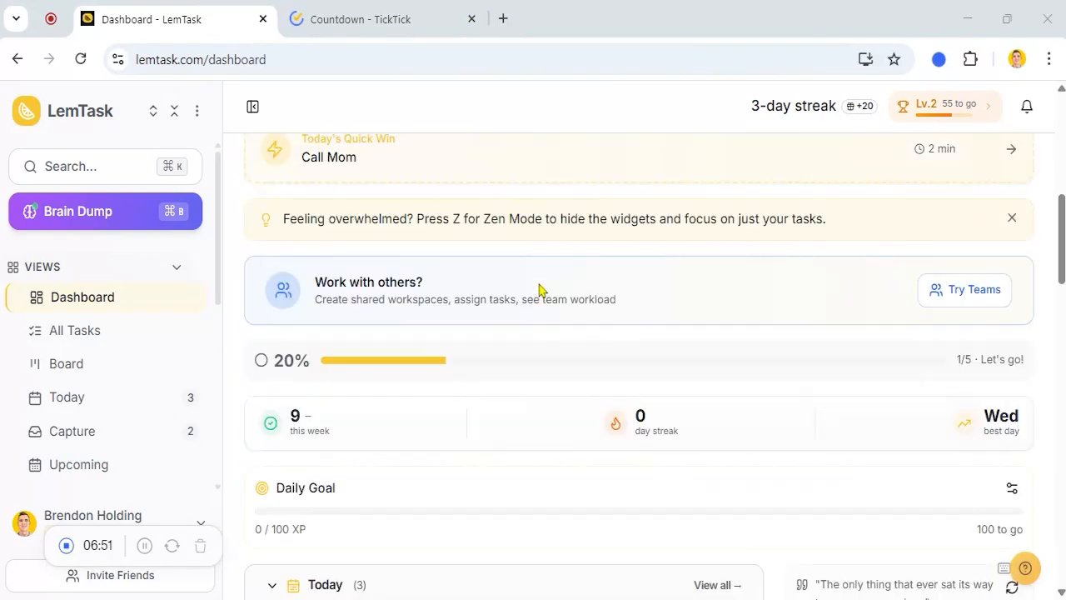
scroll(539, 289, "down", 2)
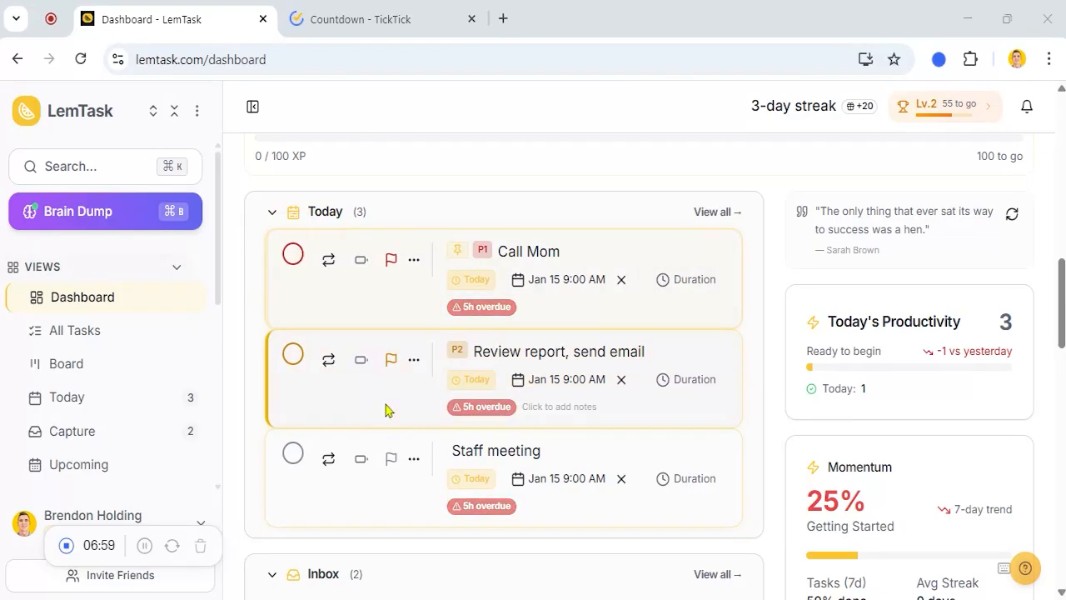
left_click(292, 254)
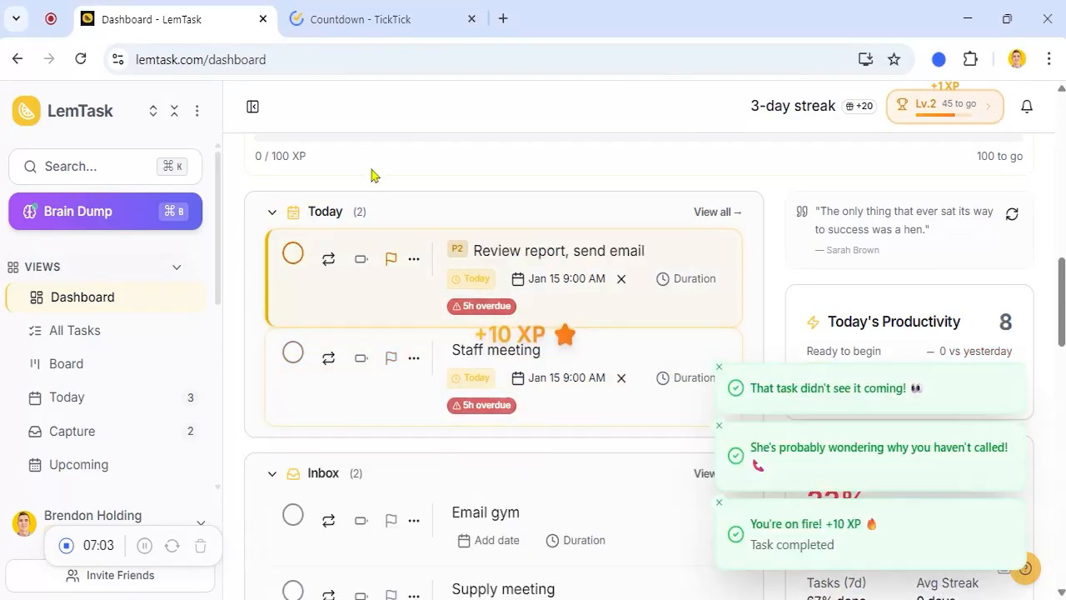